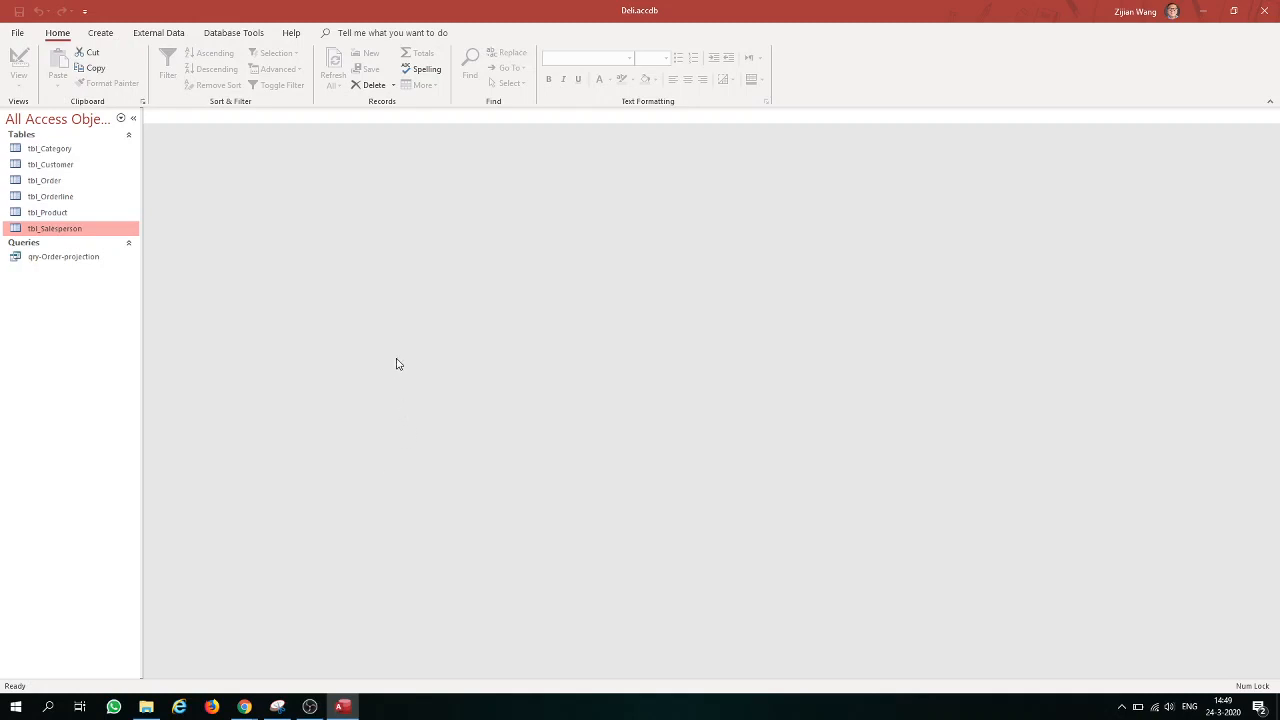
# Step: Create a new query in design view and add the tbl_Order table as its source
pyautogui.click(103, 33)
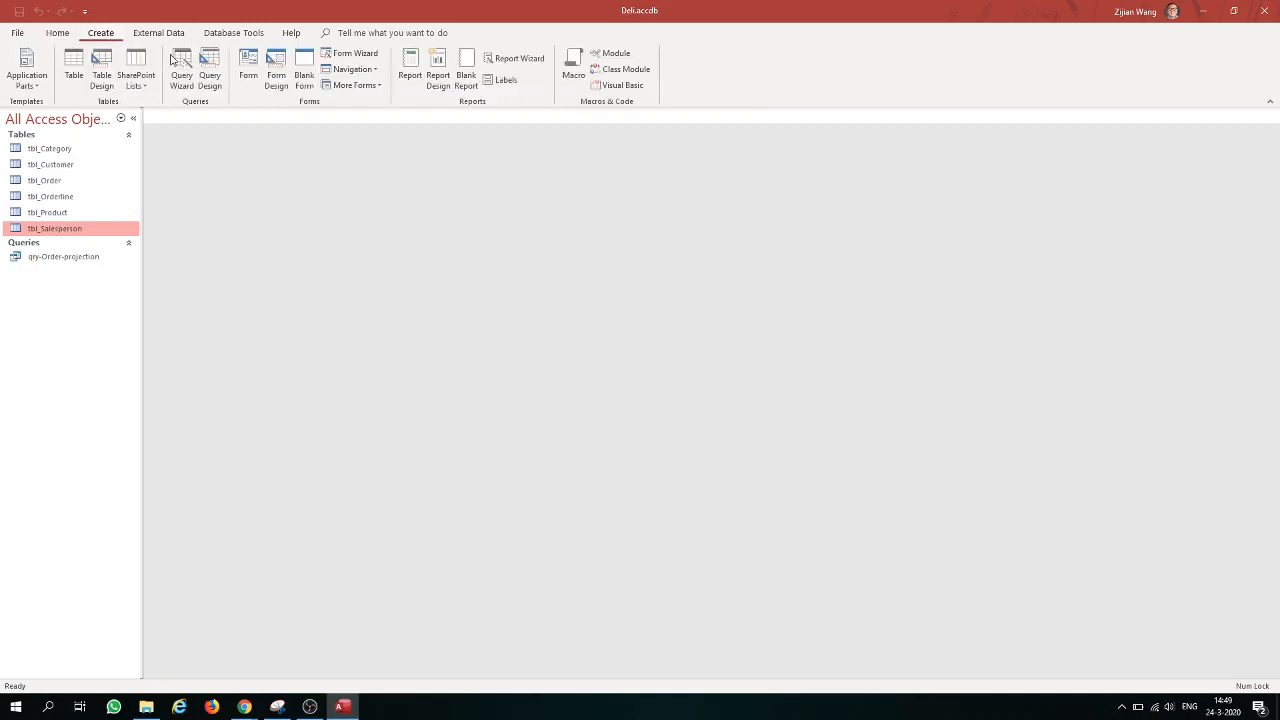
pyautogui.click(209, 80)
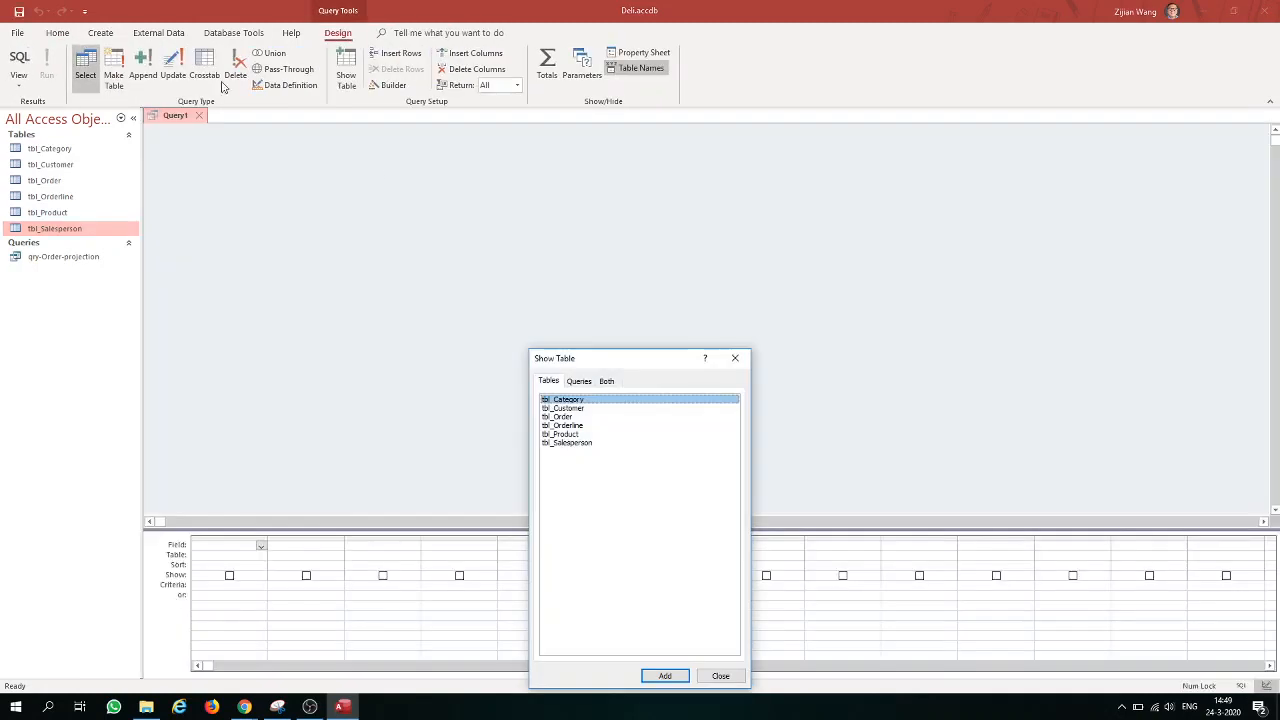
pyautogui.moveTo(624, 371); pyautogui.dragTo(758, 183)
pyautogui.doubleClick(733, 230)
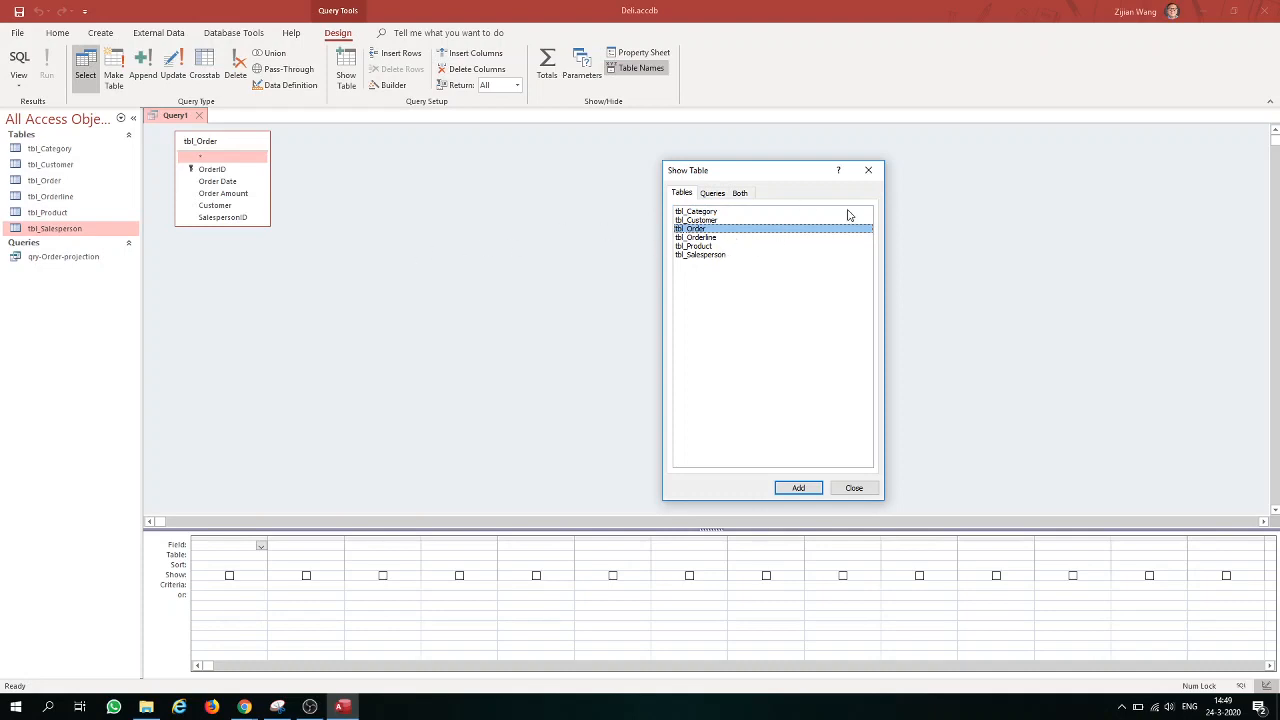
pyautogui.click(868, 170)
# Step: Add the OrderID, Customer and Order Date fields to the query grid and enlarge the tbl_Order field list
pyautogui.doubleClick(241, 171)
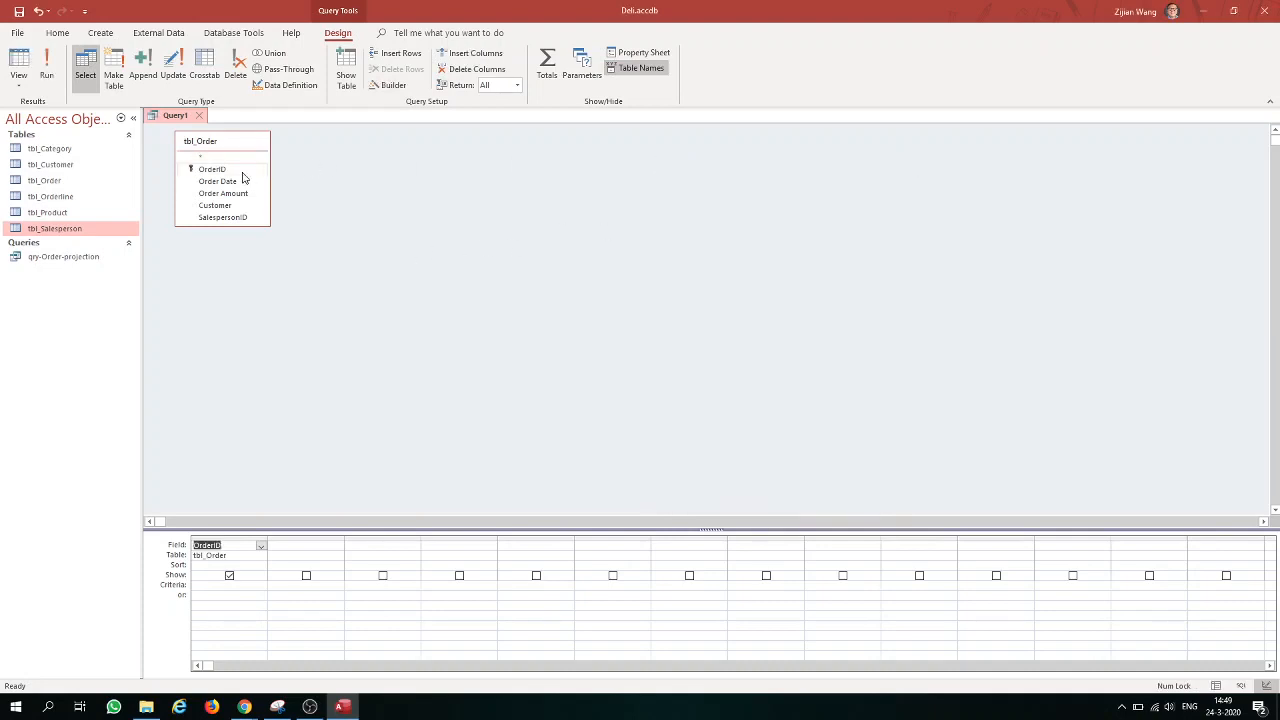
pyautogui.doubleClick(235, 206)
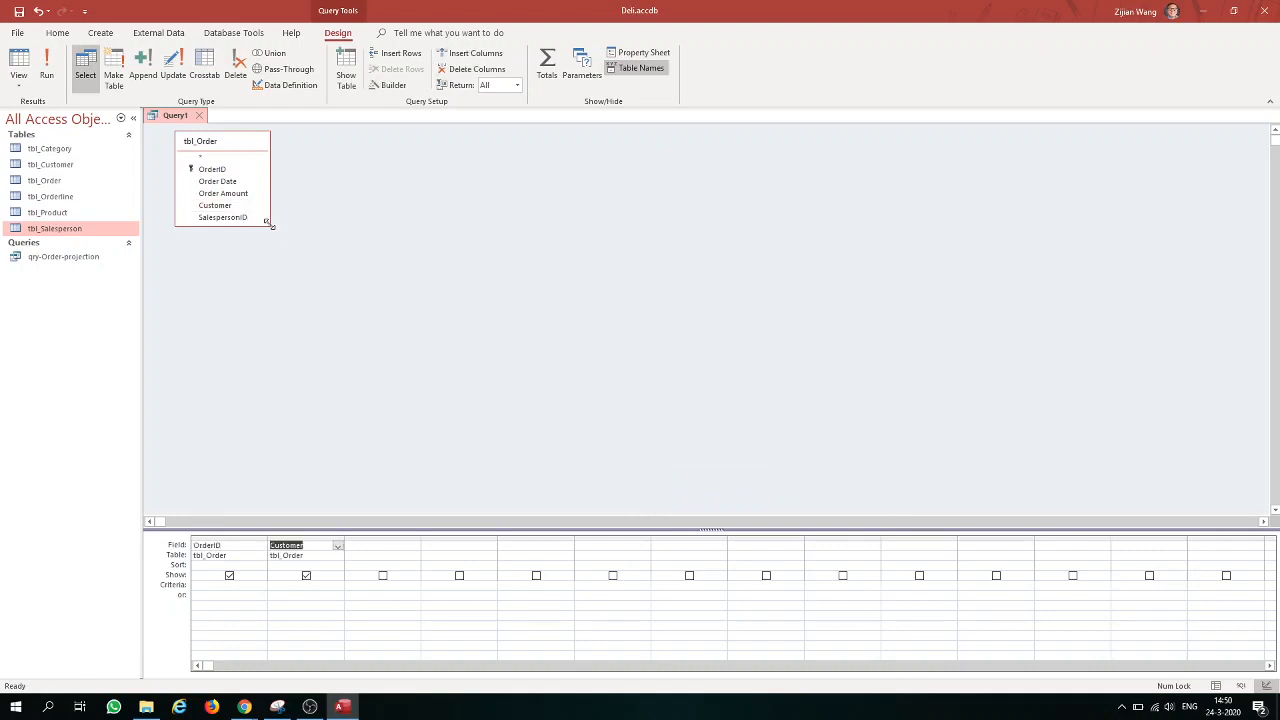
pyautogui.moveTo(269, 224); pyautogui.dragTo(516, 347)
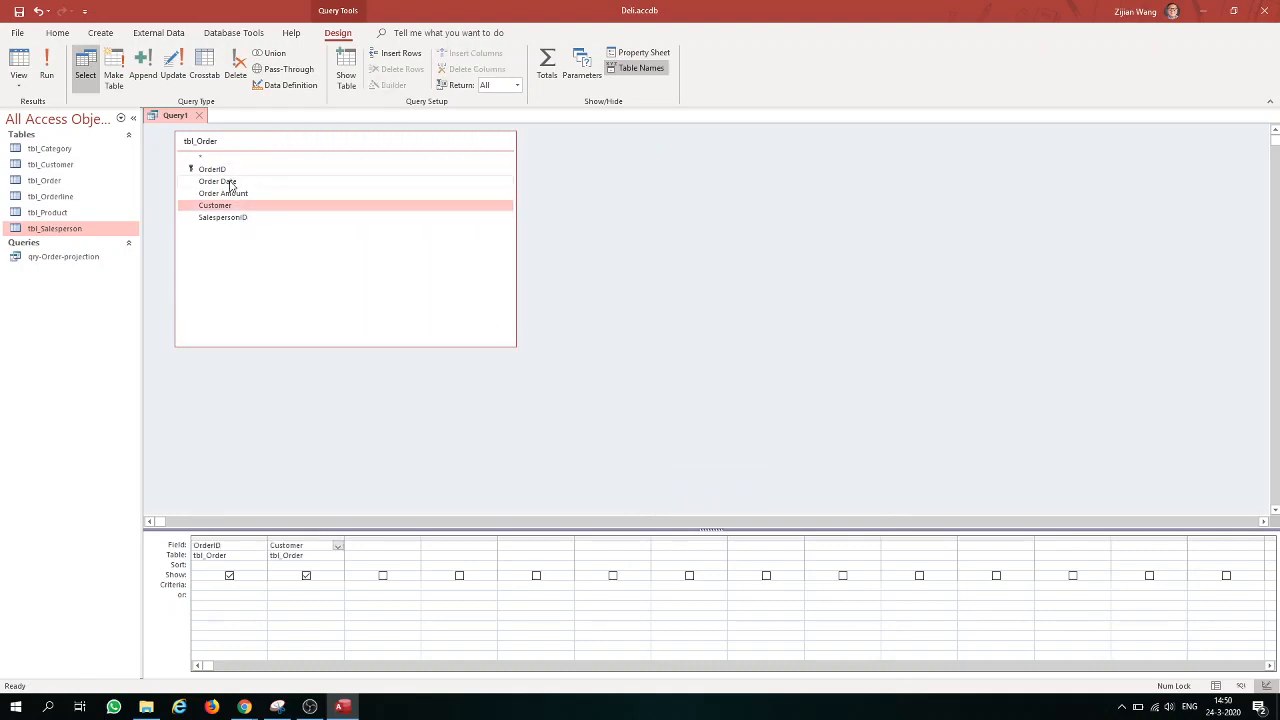
pyautogui.doubleClick(220, 181)
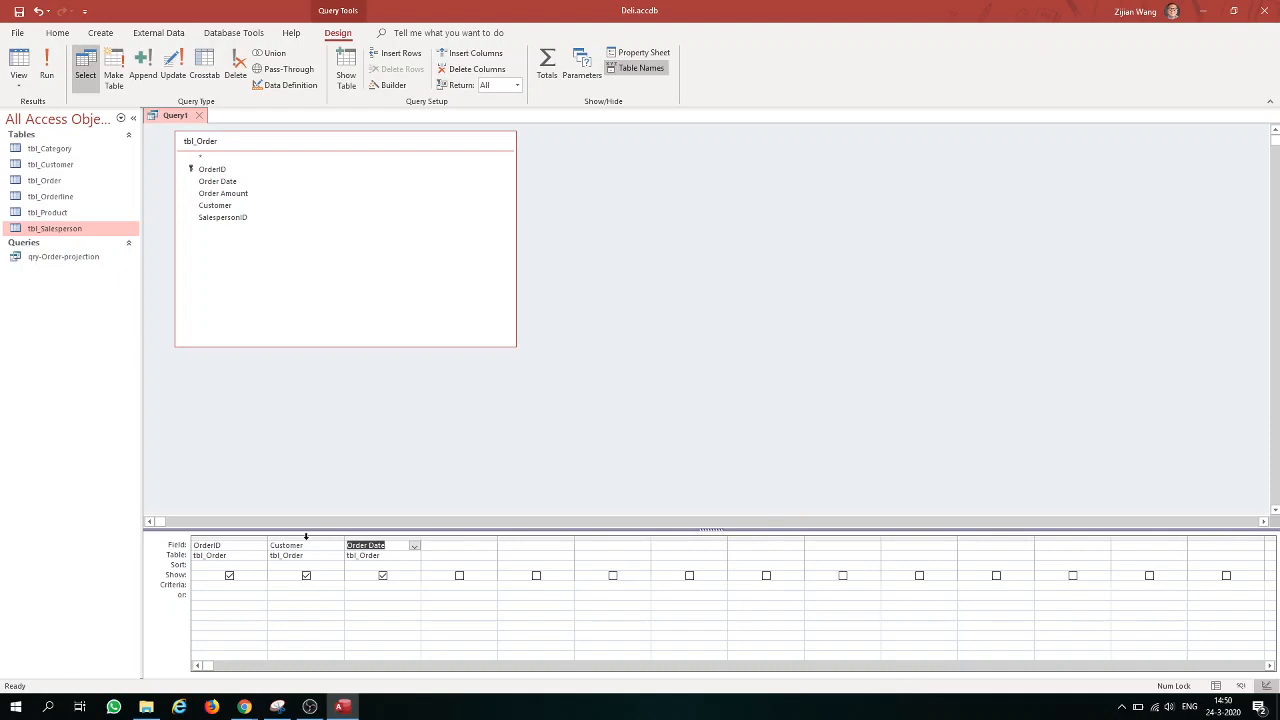
pyautogui.click(307, 538)
pyautogui.click(380, 538)
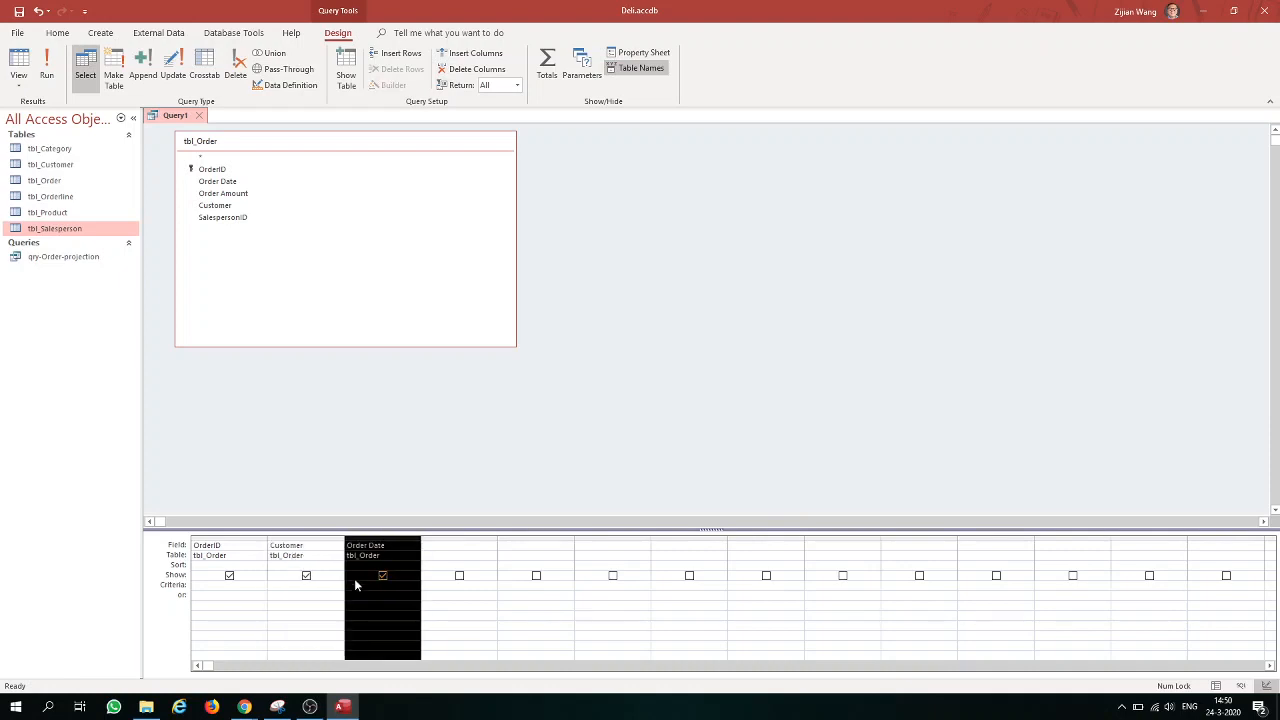
pyautogui.click(375, 602)
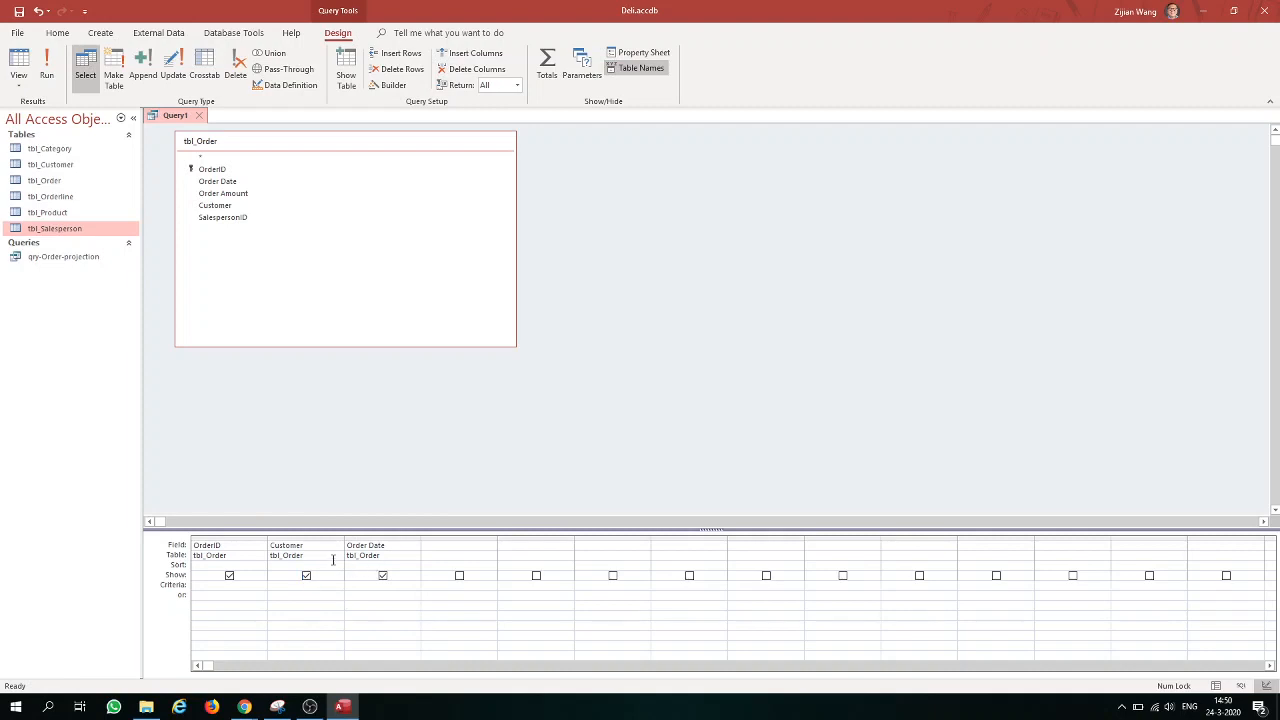
pyautogui.click(328, 539)
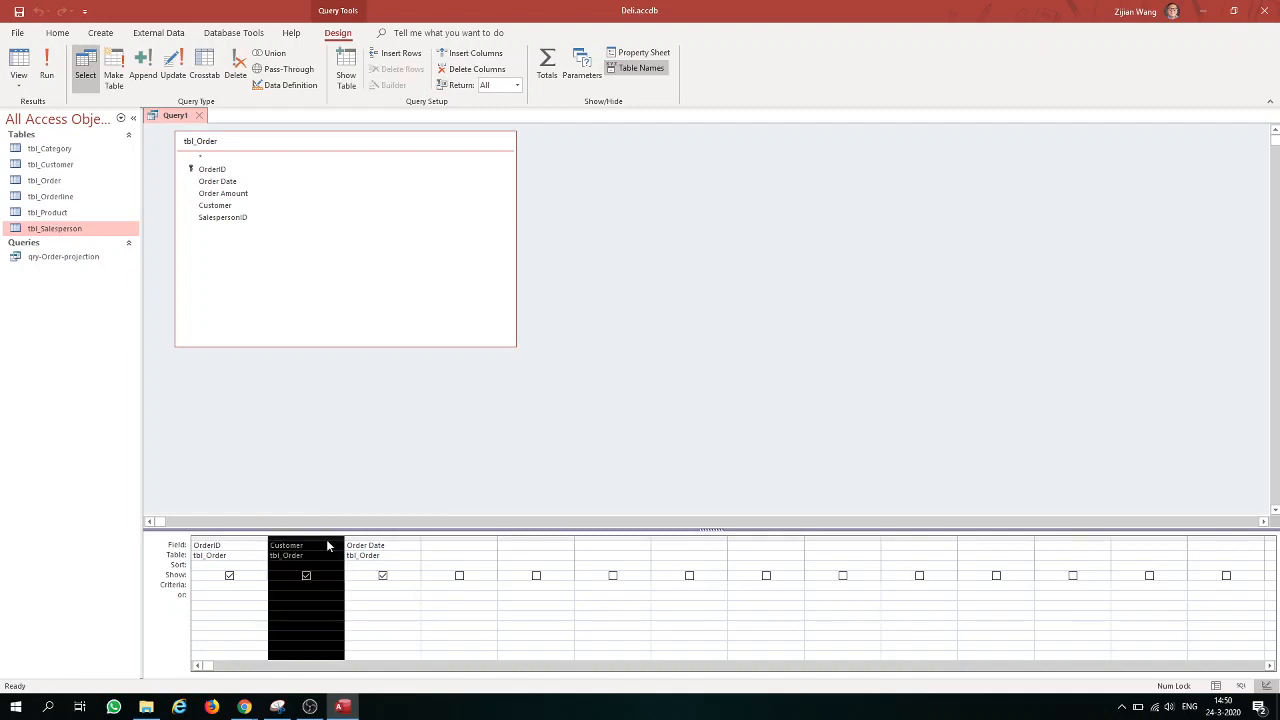
pyautogui.click(380, 539)
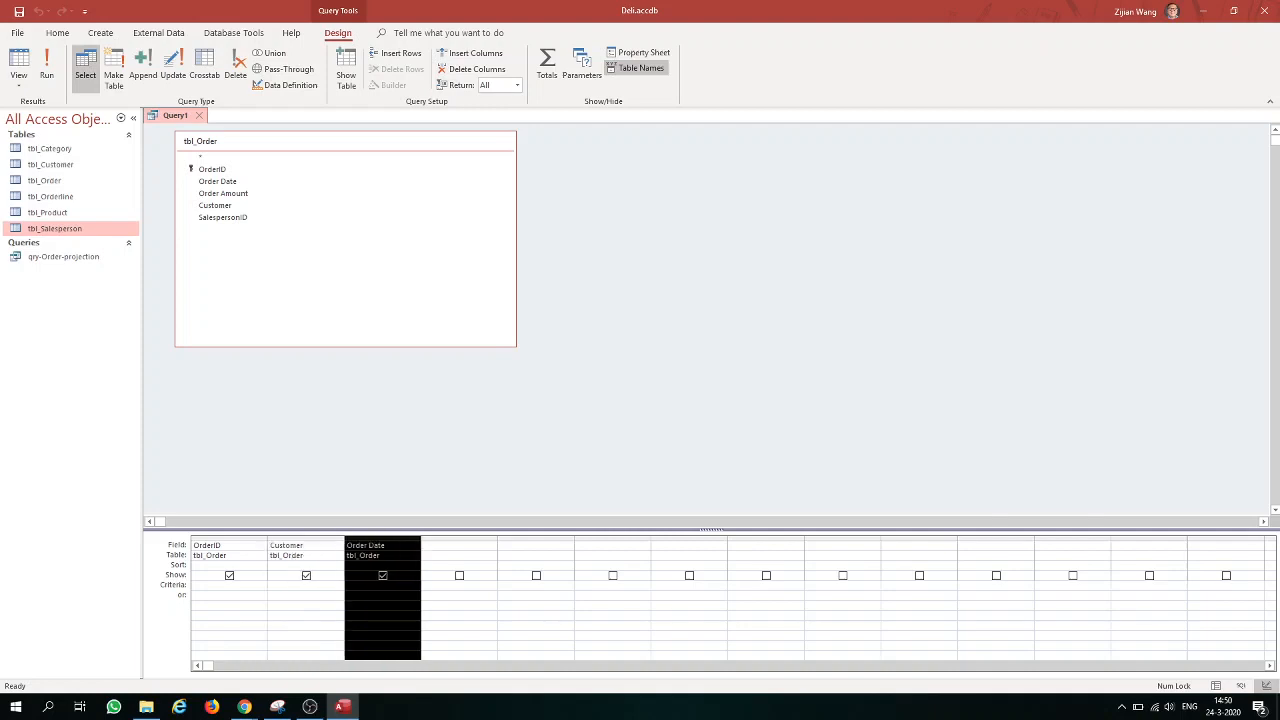
pyautogui.click(380, 588)
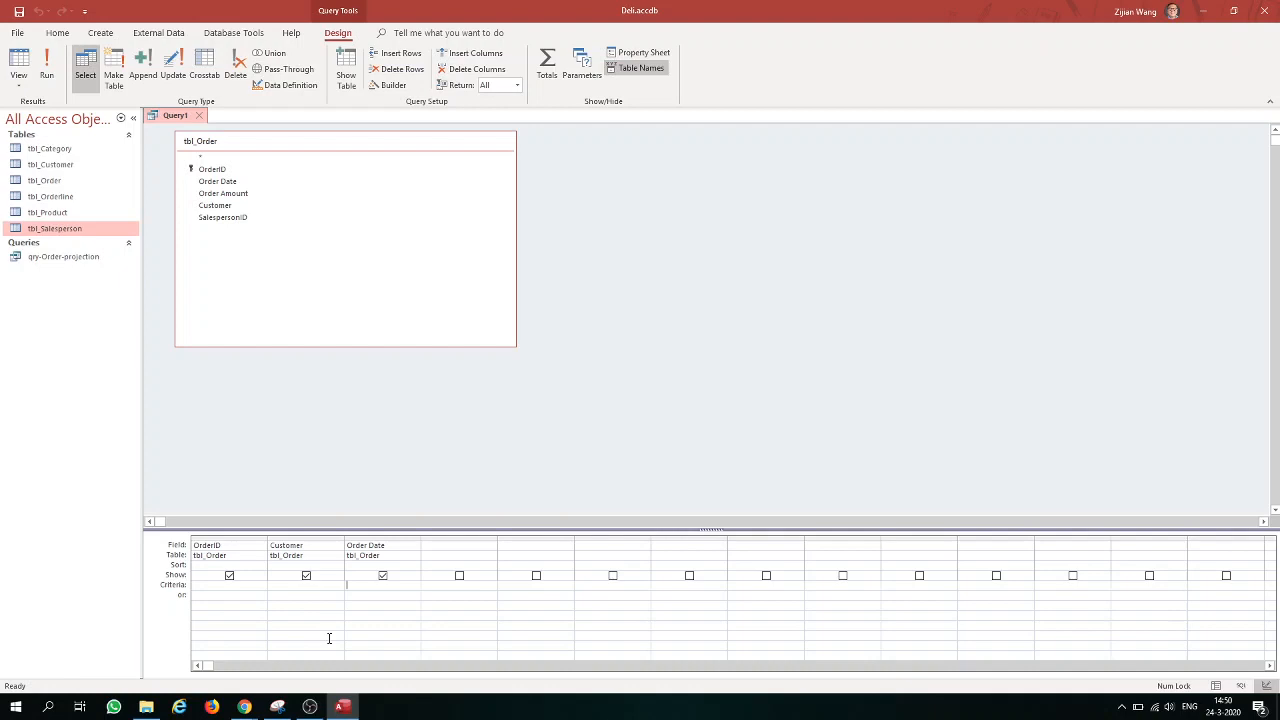
pyautogui.write('*')
pyautogui.press('BackSpace')
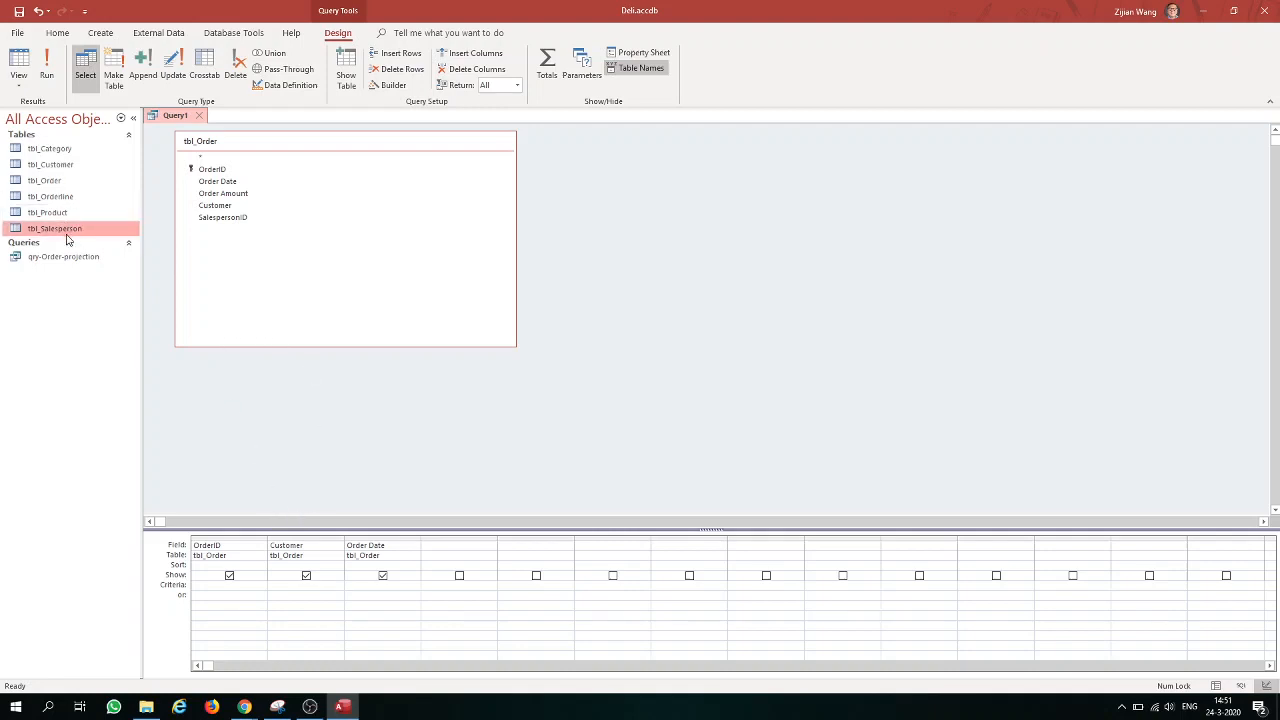
# Step: Open the tbl_Order table to examine how its Order Date values are formatted, and close it again
pyautogui.doubleClick(66, 182)
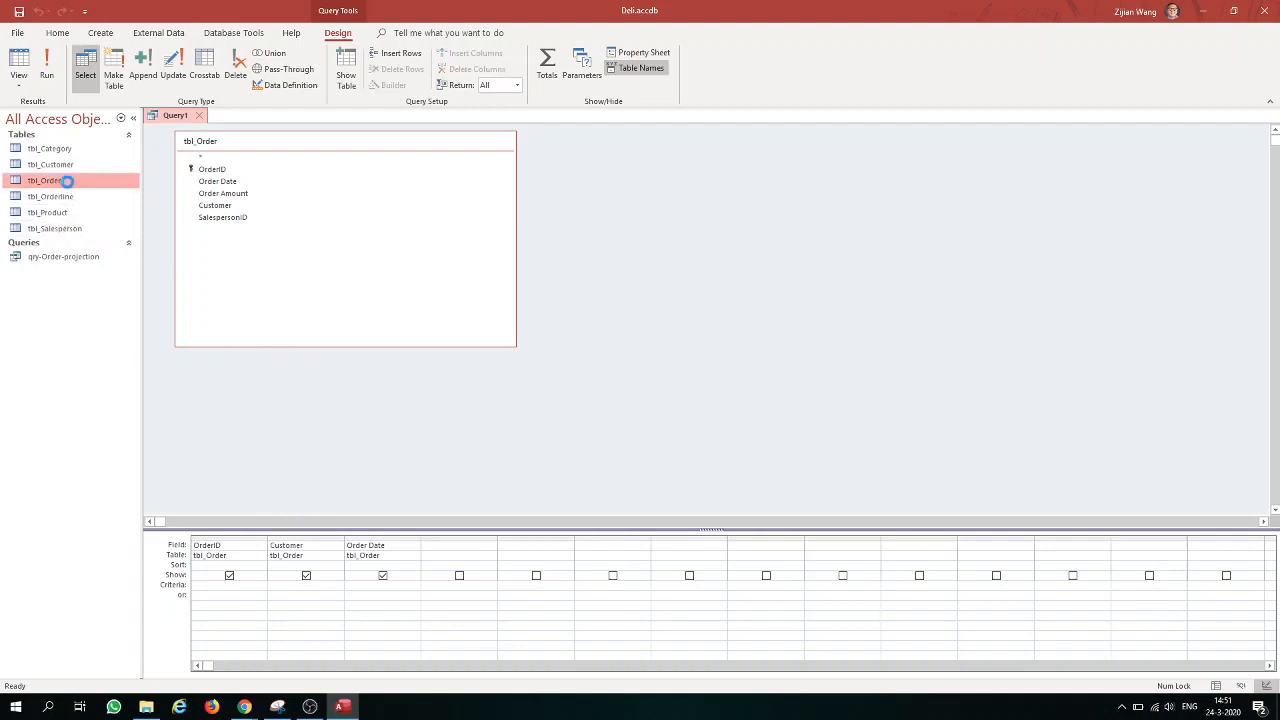
pyautogui.click(268, 144)
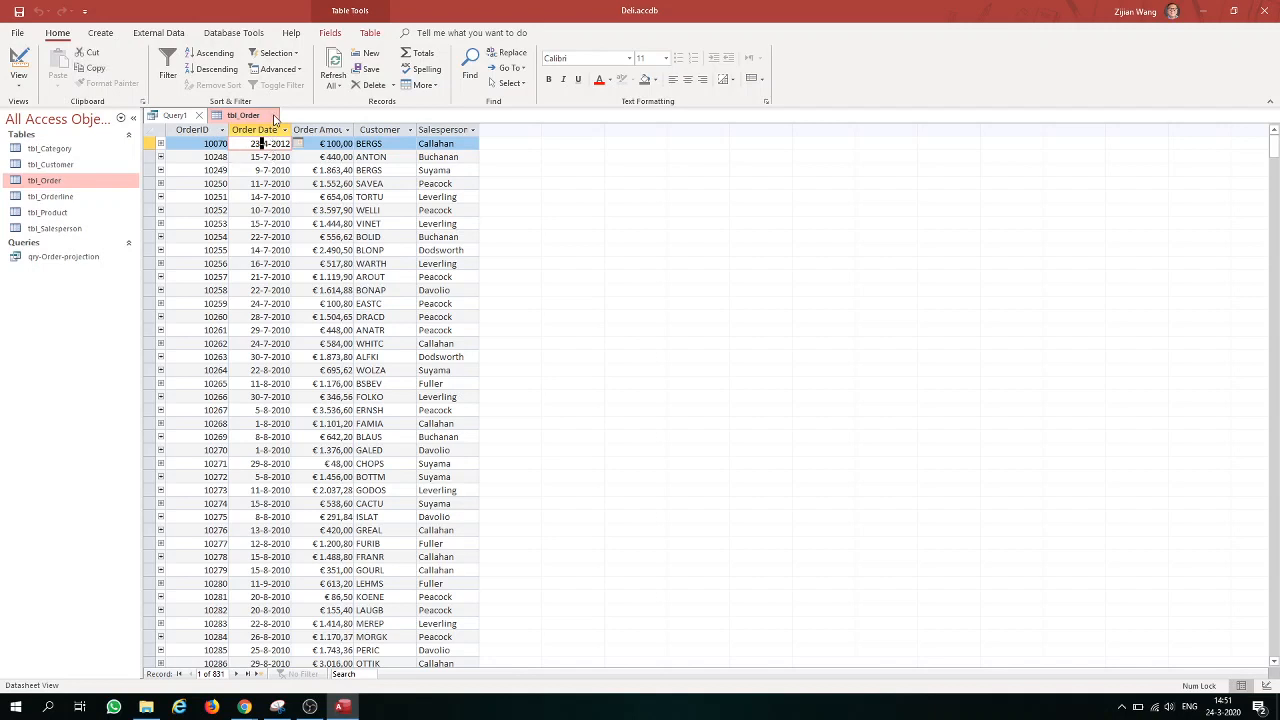
pyautogui.click(270, 116)
# Step: Set the Order Date criterion to #14-7-2011# and run the query to inspect the Order Date column
pyautogui.click(360, 584)
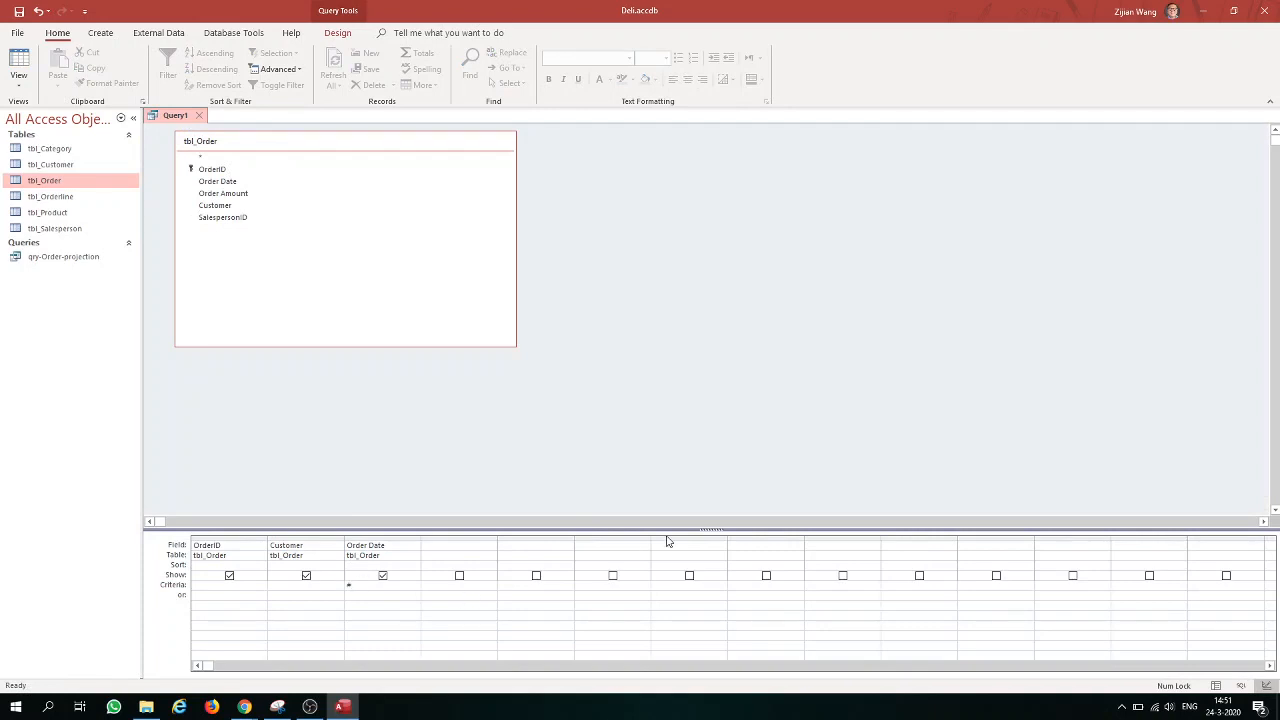
pyautogui.write('#14-7-2011#')
pyautogui.doubleClick(390, 586)
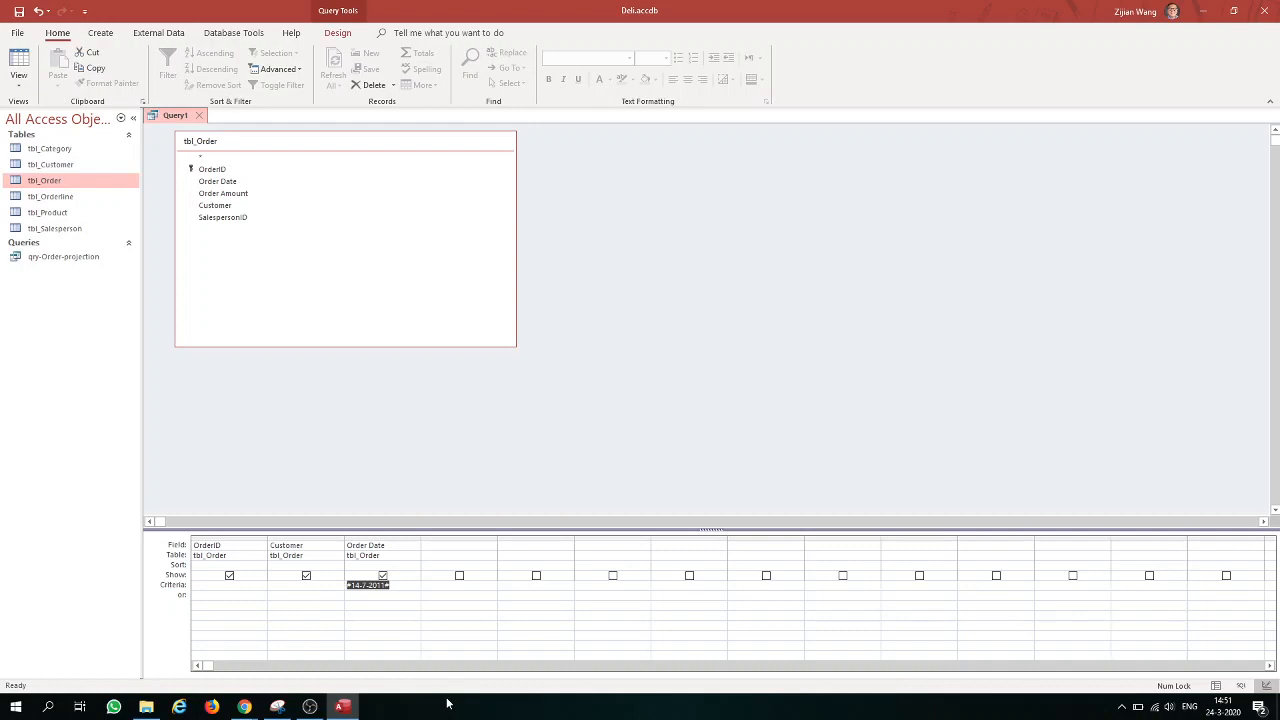
pyautogui.click(388, 594)
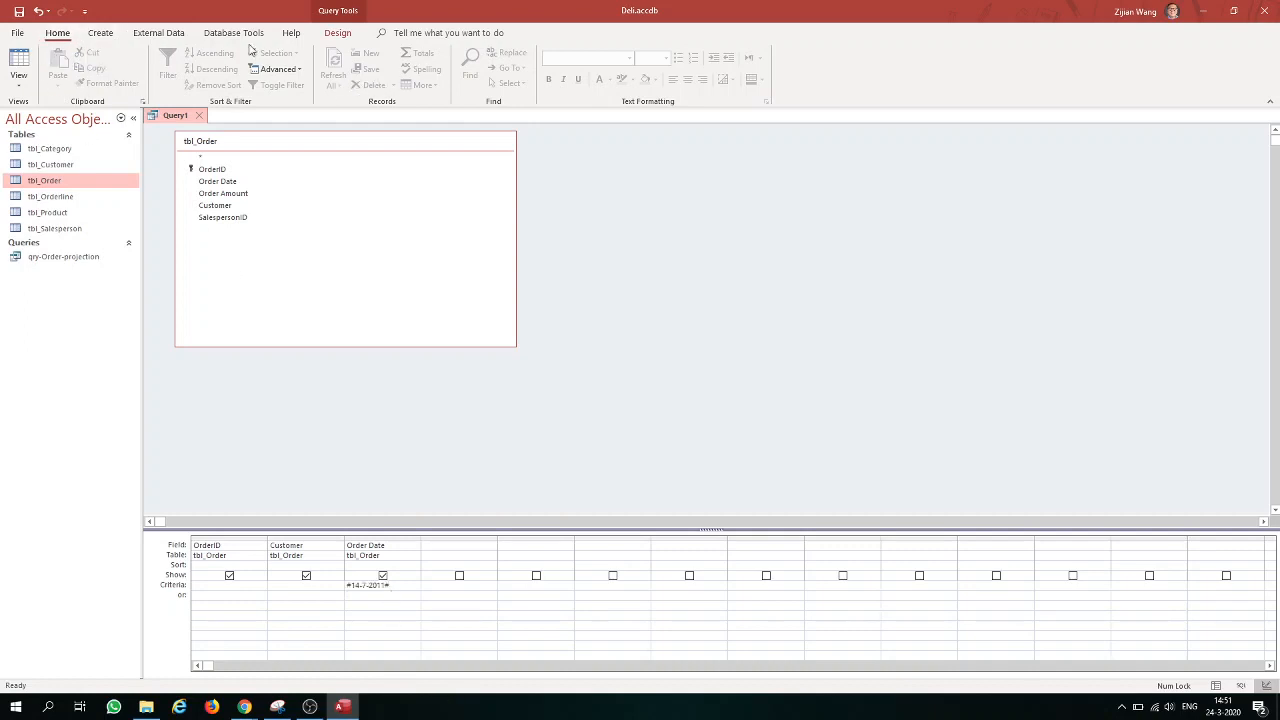
pyautogui.click(342, 39)
pyautogui.click(47, 70)
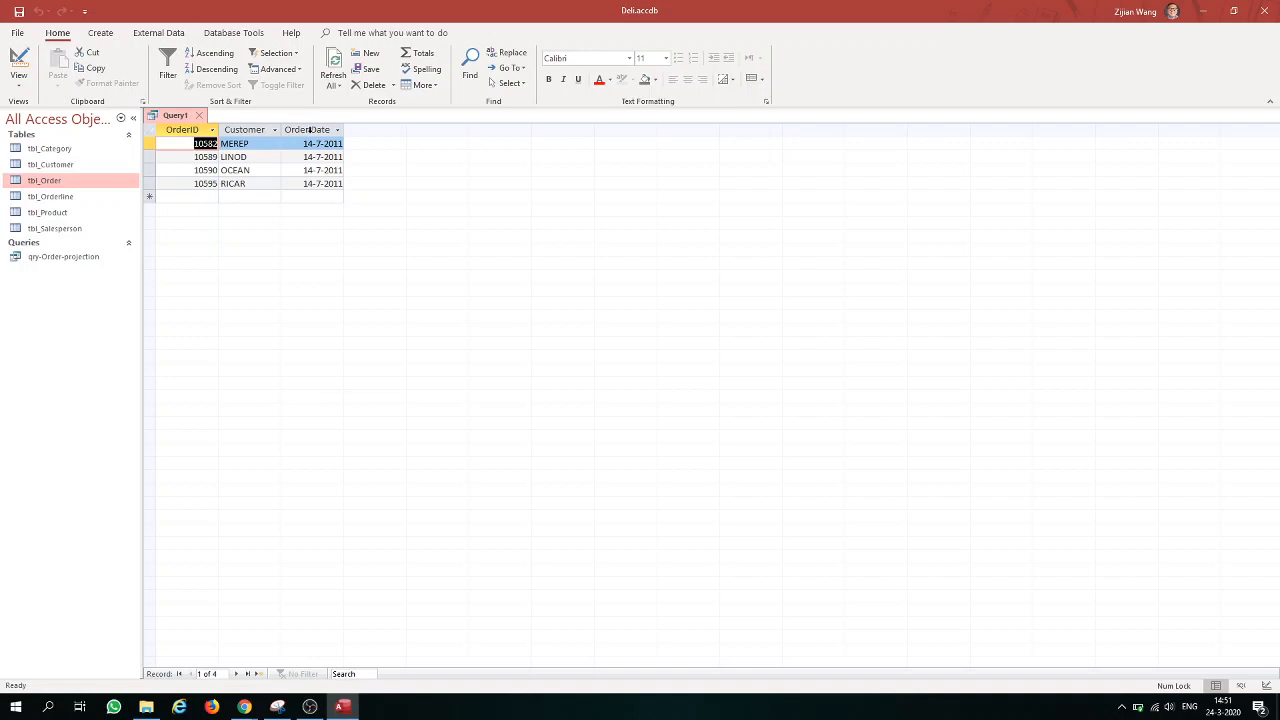
pyautogui.click(311, 130)
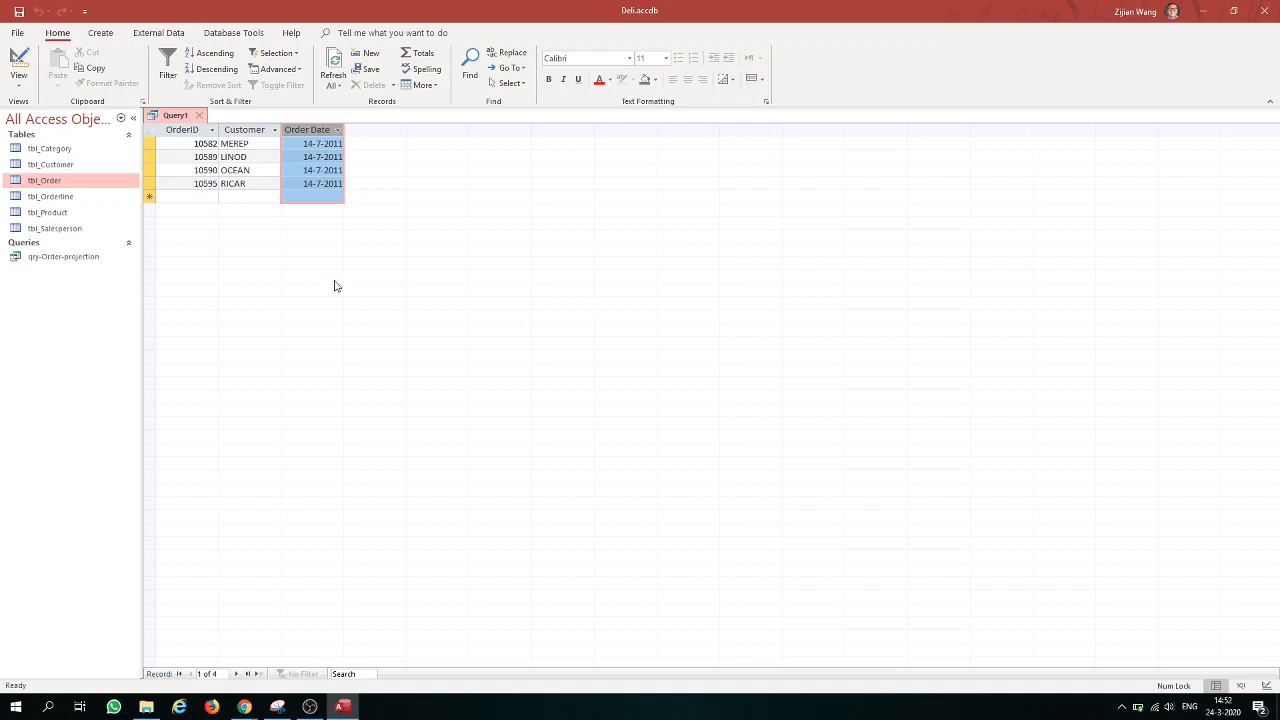
# Step: Replace the Order Date criterion with the wildcard *2011 and run the query to browse its records
pyautogui.click(18, 62)
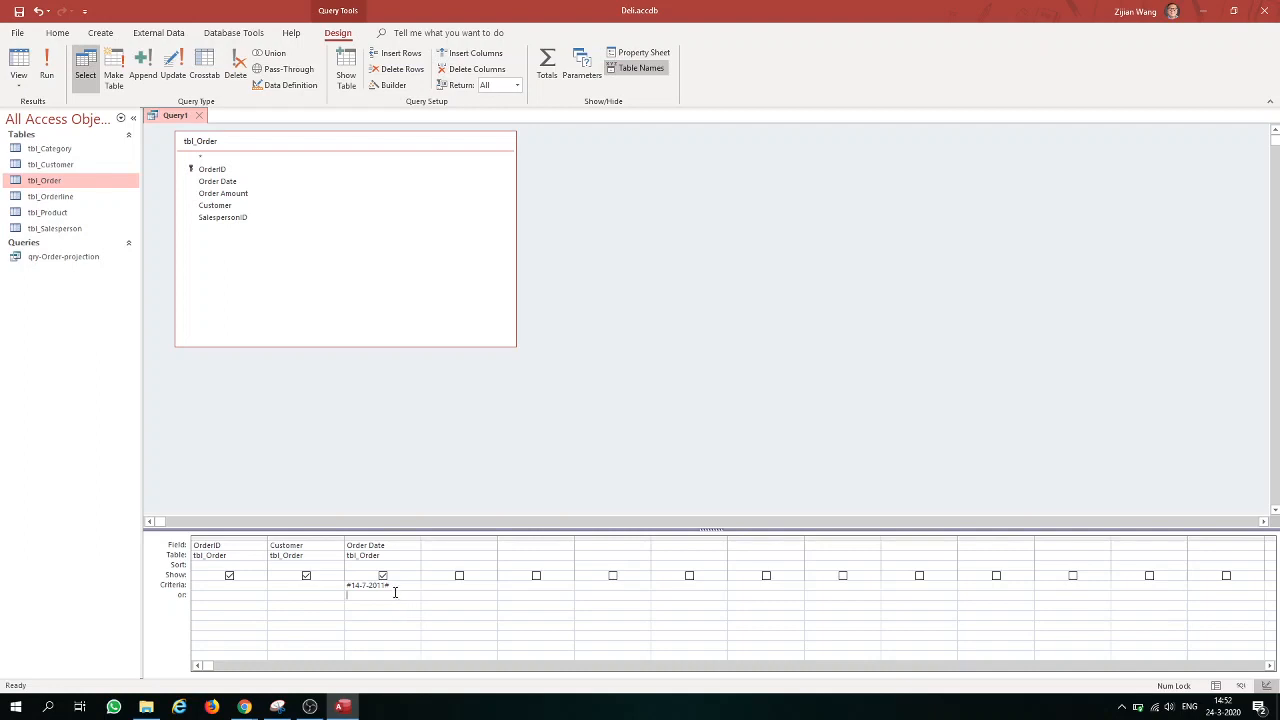
pyautogui.press('Up')
pyautogui.click(395, 586)
pyautogui.moveTo(370, 587); pyautogui.dragTo(325, 601)
pyautogui.write('*')
pyautogui.moveTo(376, 587); pyautogui.dragTo(346, 587)
pyautogui.click(379, 584)
pyautogui.press('BackSpace')
pyautogui.write('*')
pyautogui.click(47, 70)
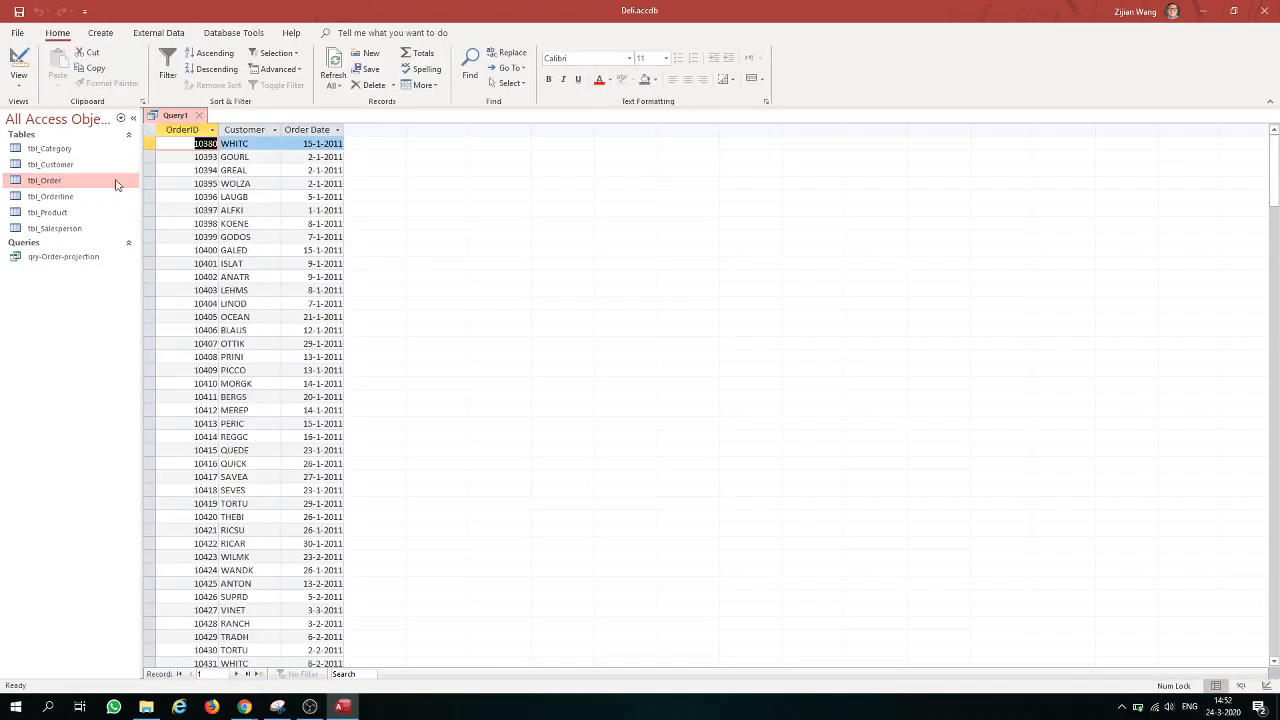
pyautogui.scroll(-20, 331, 214)
pyautogui.scroll(20, 340, 293)
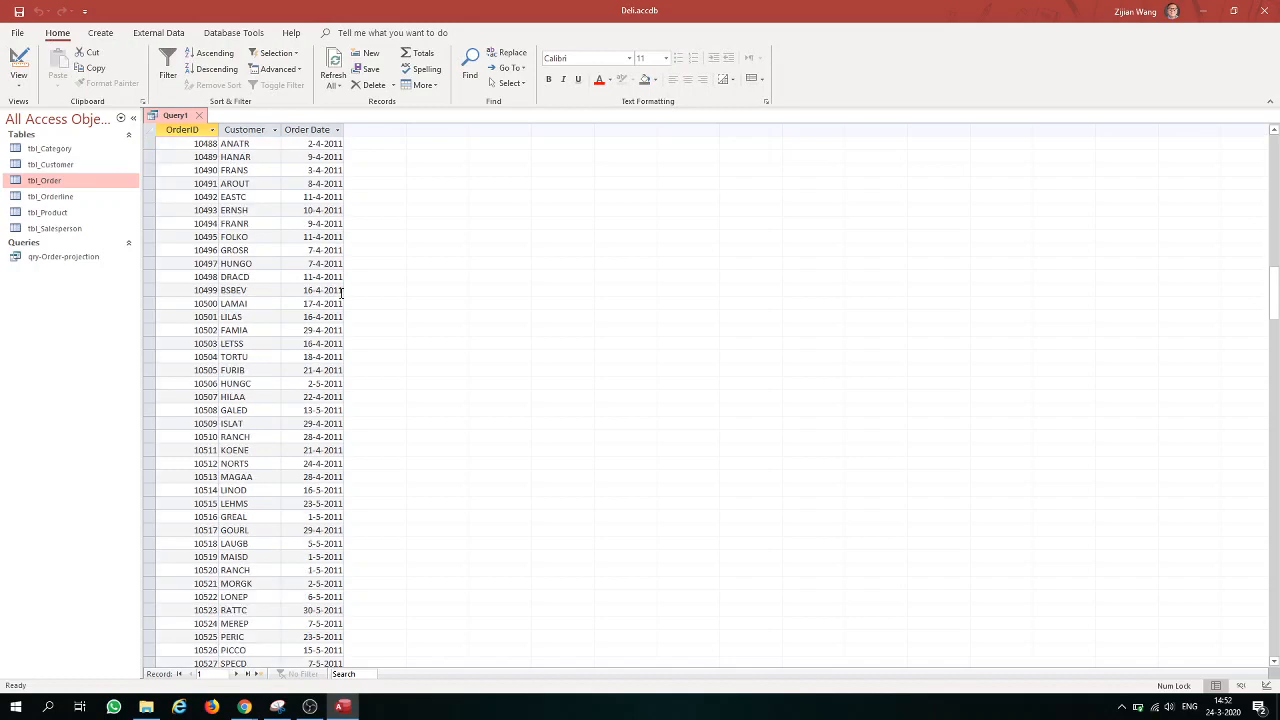
# Step: Try to replace the Order Date criterion with the two dates #1-1-2011# #31-3-2011#
pyautogui.click(18, 62)
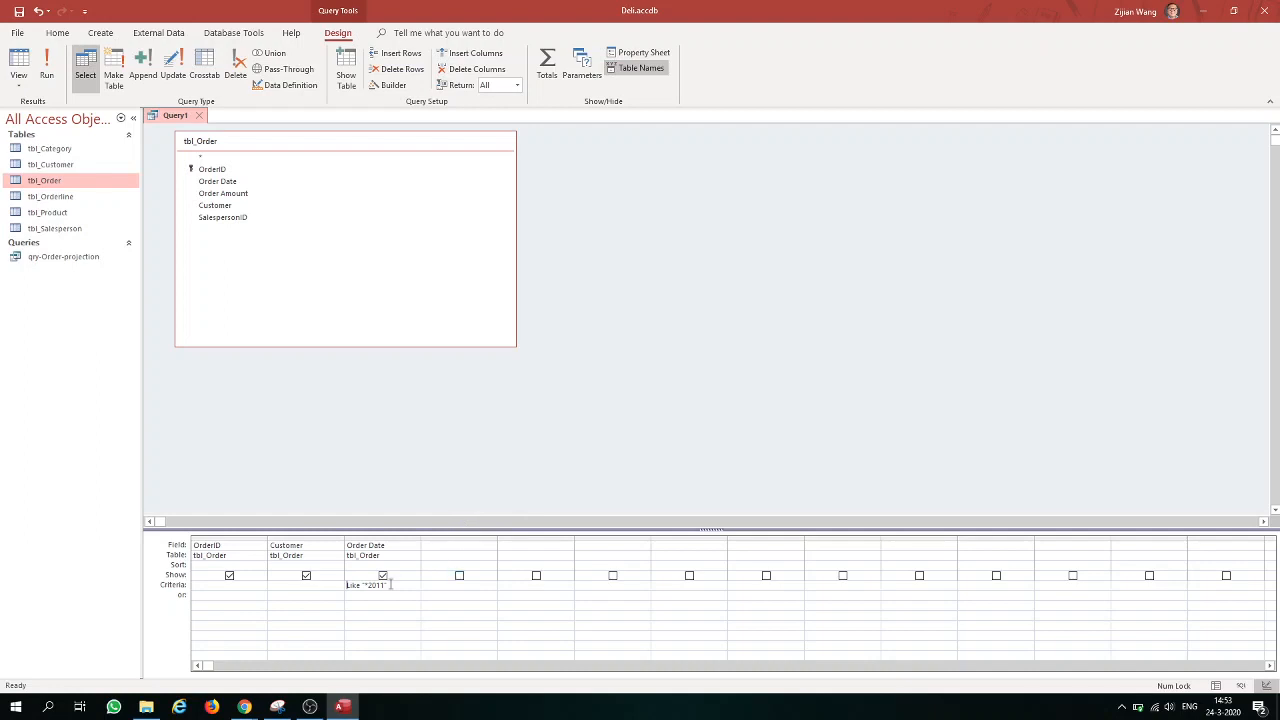
pyautogui.moveTo(392, 585); pyautogui.dragTo(347, 585)
pyautogui.write('#')
pyautogui.write('1-1')
pyautogui.write('-2011')
pyautogui.write('#')
pyautogui.write(' =')
pyautogui.write('#')
pyautogui.write('31')
pyautogui.write('-3-')
pyautogui.write('2011')
pyautogui.write('#')
pyautogui.press('Return')
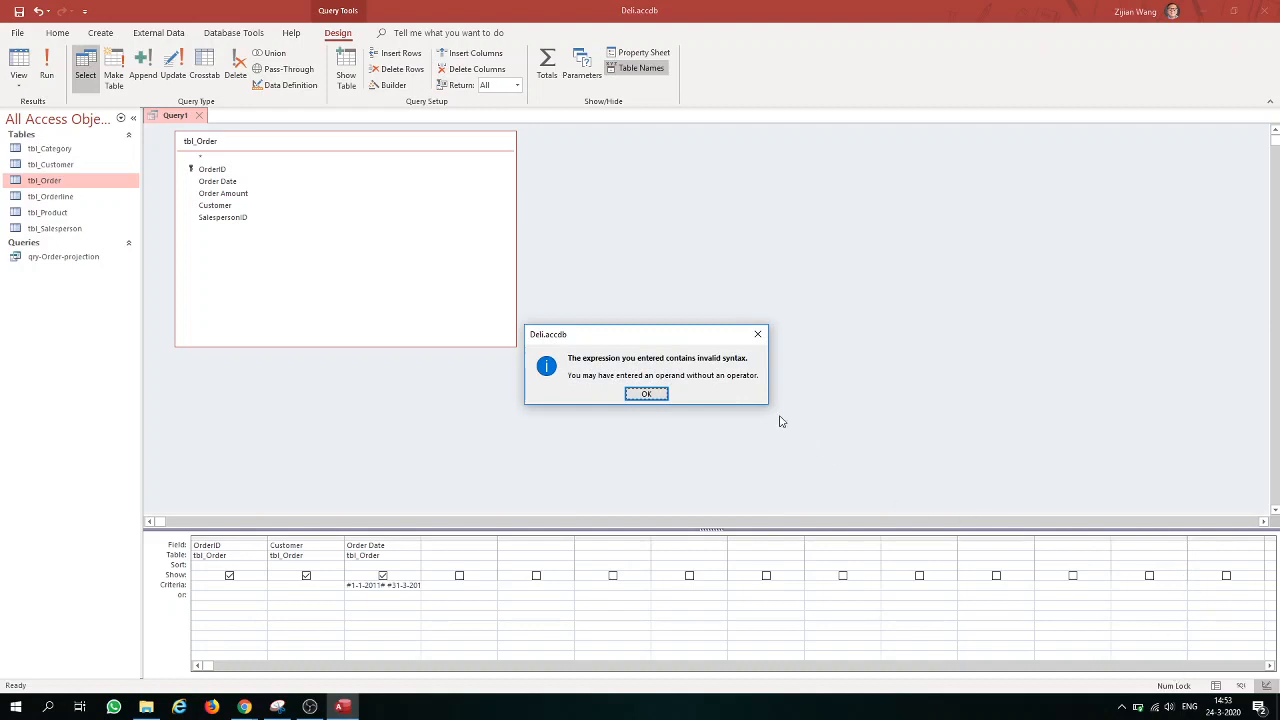
pyautogui.click(648, 395)
# Step: Complete the Order Date criterion as Between #1-1-2011# And #31-3-2011#
pyautogui.click(457, 585)
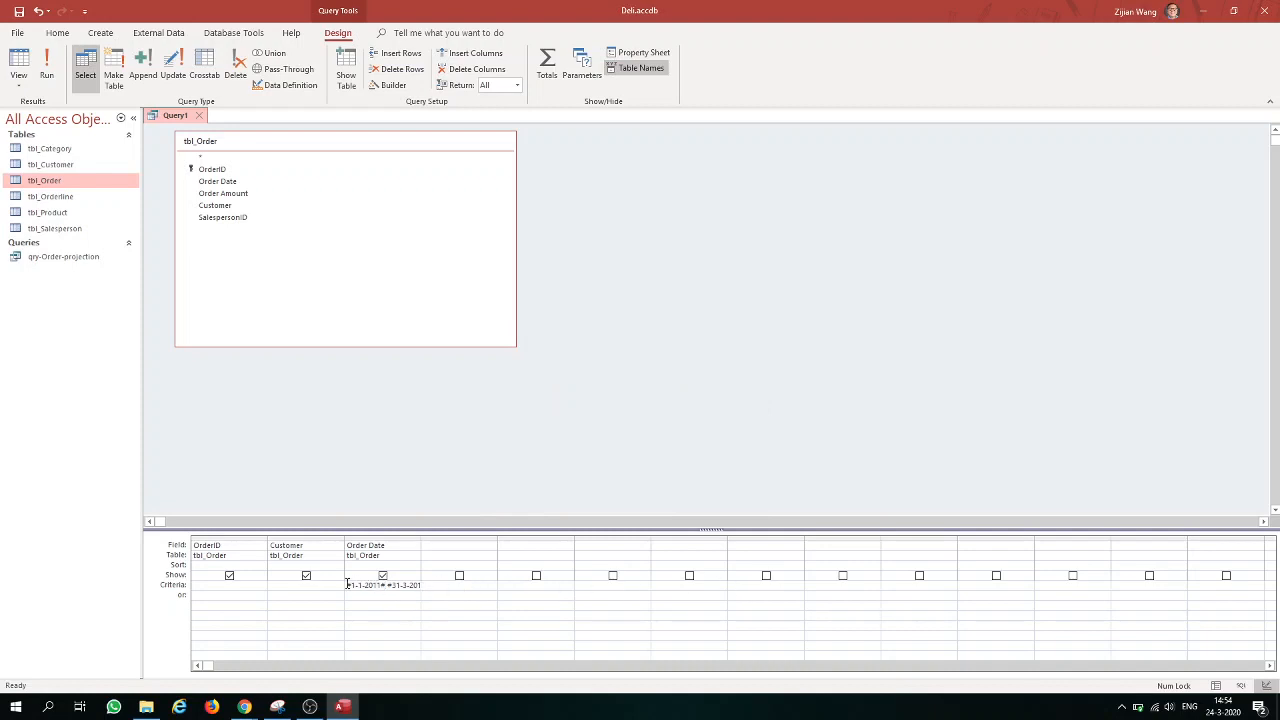
pyautogui.write('between')
pyautogui.write('  and')
pyautogui.press('End')
pyautogui.click(419, 592)
pyautogui.moveTo(351, 585); pyautogui.dragTo(430, 586)
pyautogui.click(414, 585)
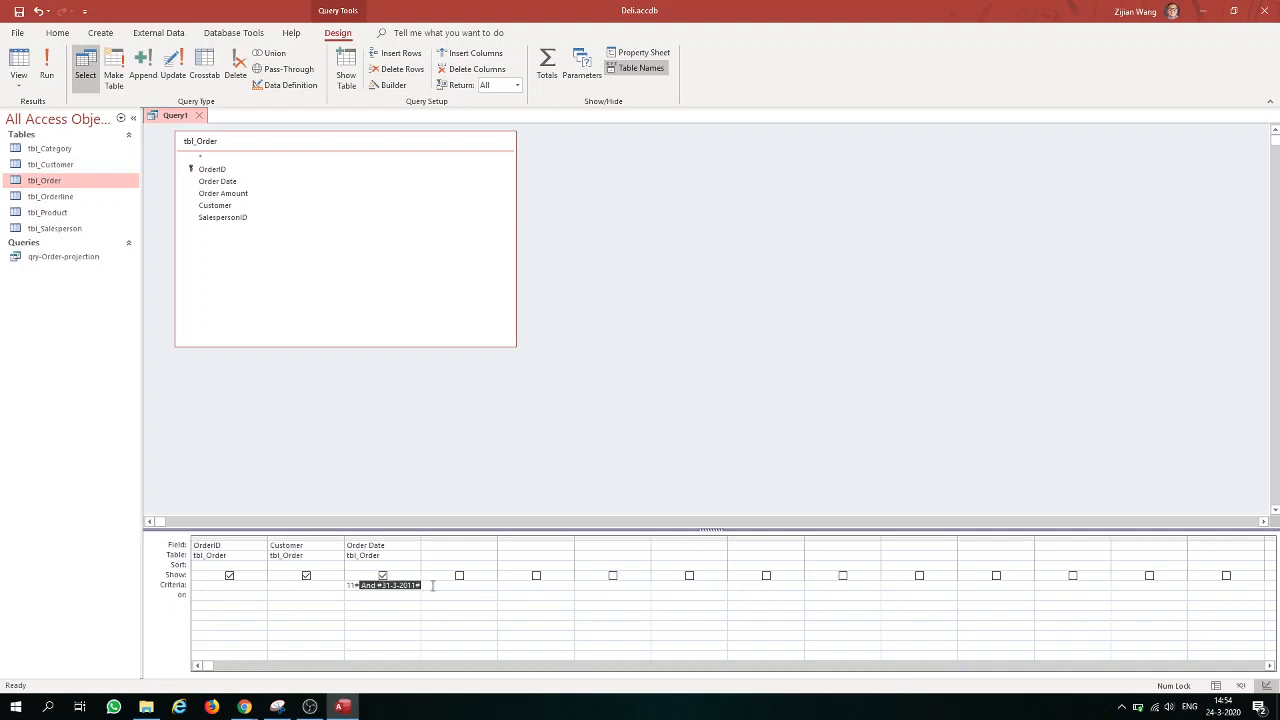
# Step: Run the query with the Between criterion and examine the order dates from the first to the last record
pyautogui.click(46, 70)
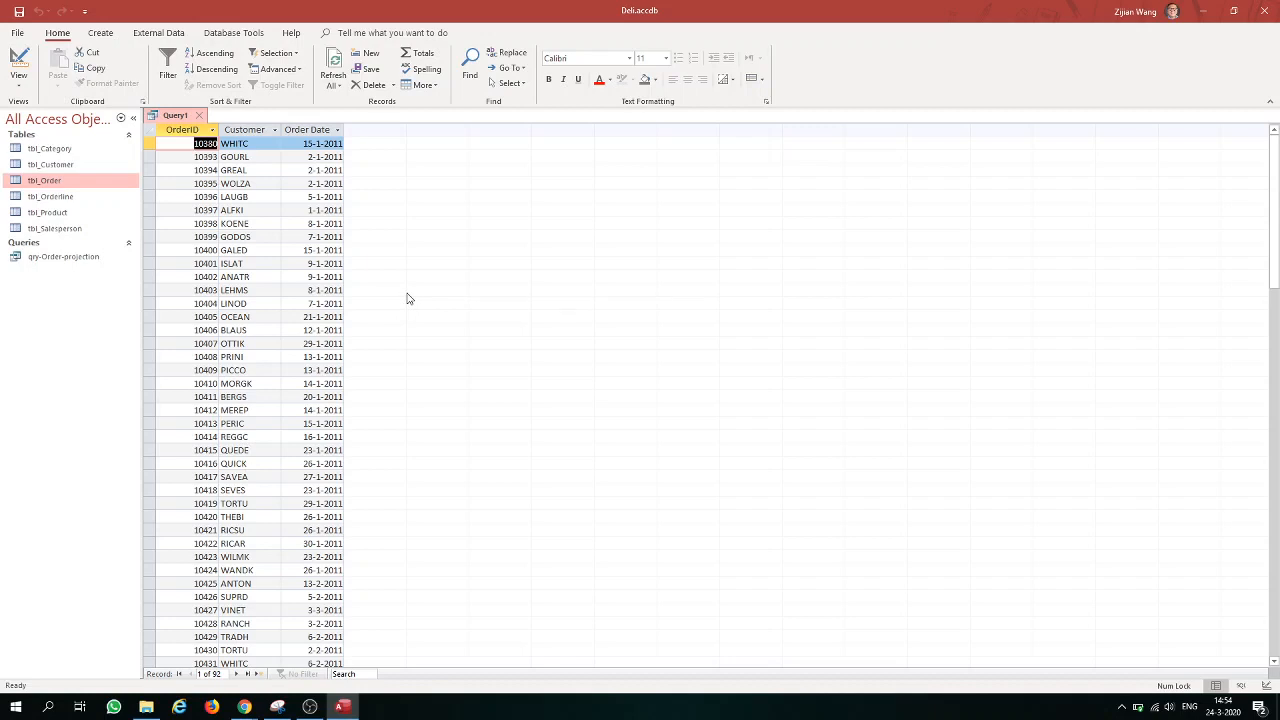
pyautogui.scroll(-20, 407, 298)
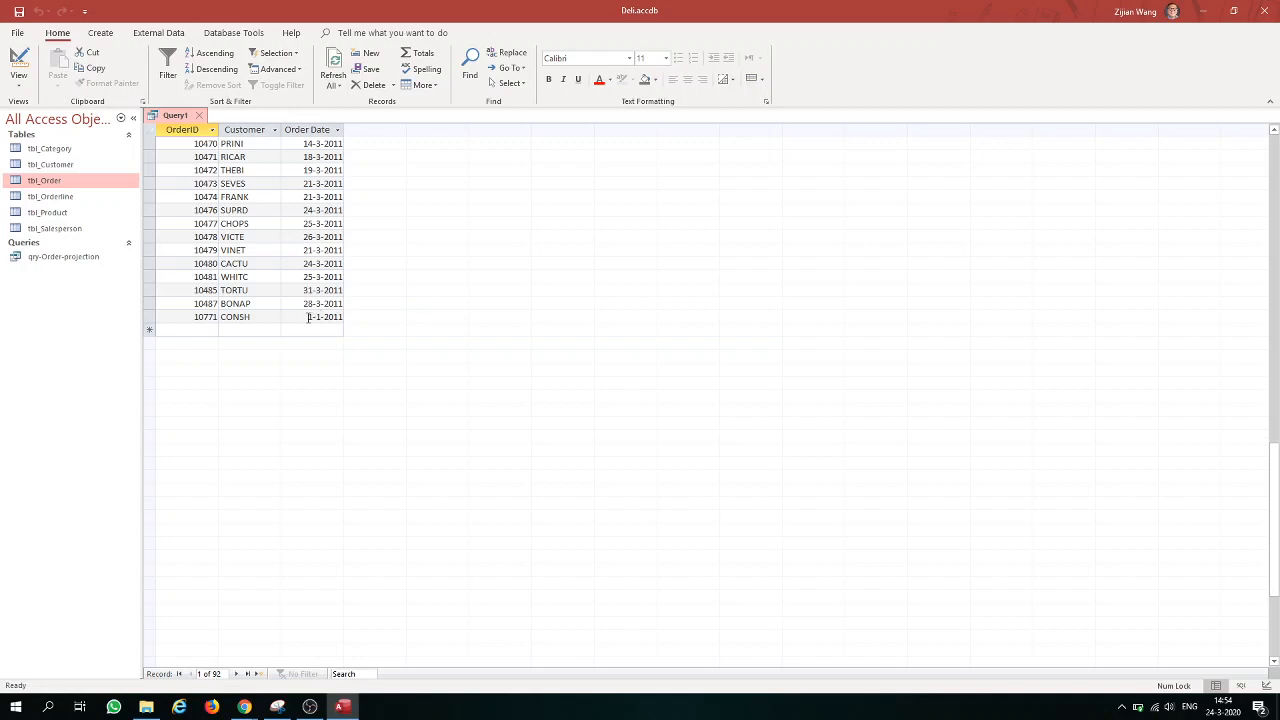
pyautogui.scroll(7, 322, 316)
pyautogui.scroll(-7, 320, 316)
pyautogui.scroll(7, 317, 316)
pyautogui.scroll(15, 317, 316)
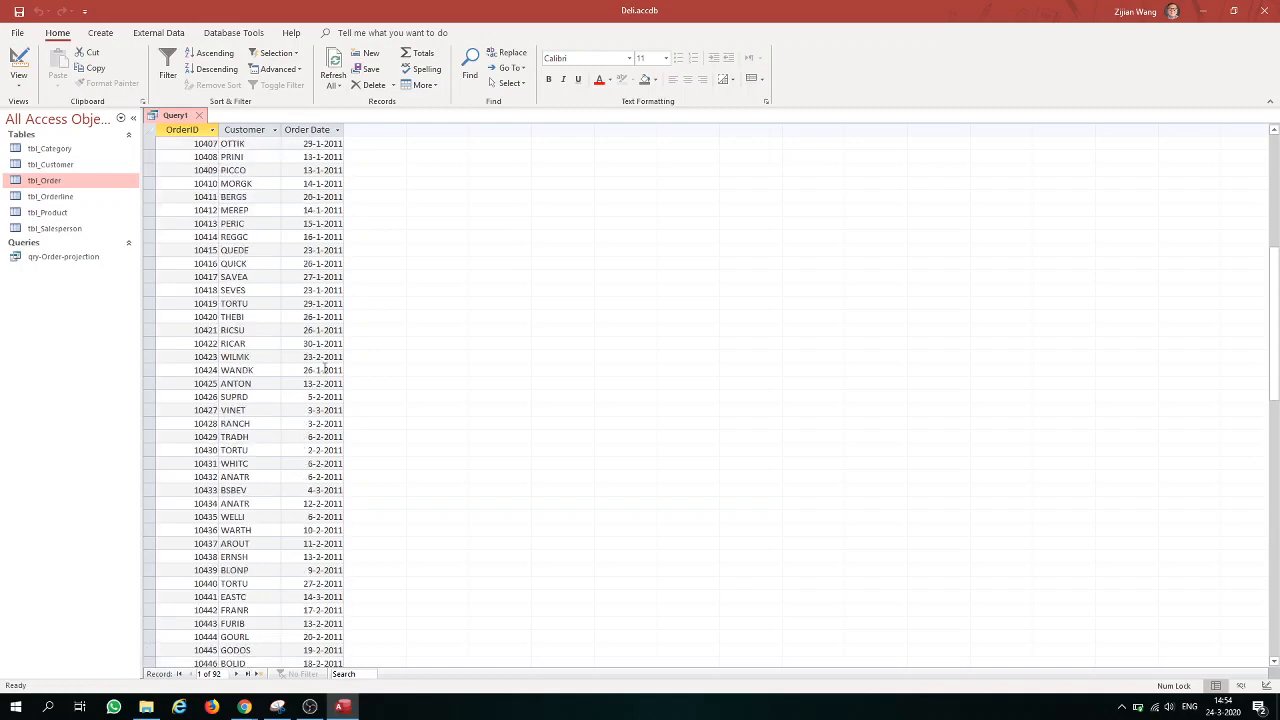
# Step: Rewrite the Order Date range in the query design as >=#1-1-2011# And <=#31-3-2011#
pyautogui.click(18, 68)
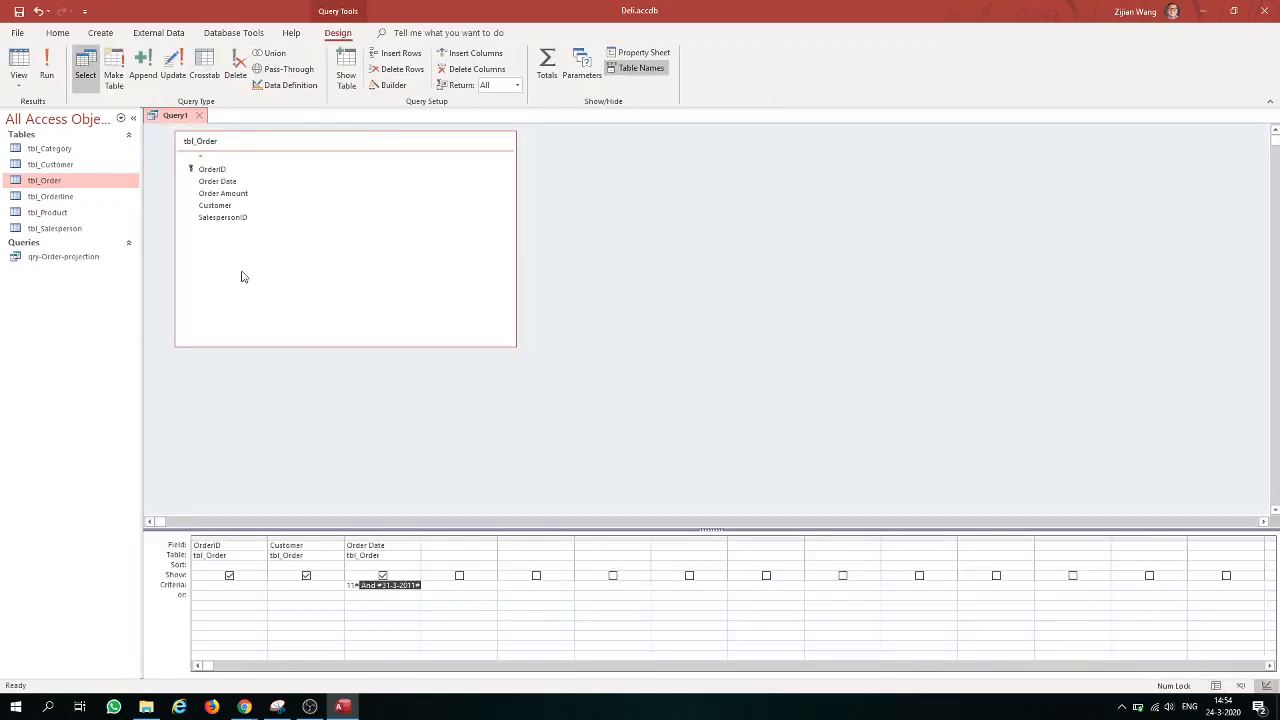
pyautogui.click(363, 585)
pyautogui.click(378, 585)
pyautogui.press('Left')
pyautogui.press('Left')
pyautogui.press('Left')
pyautogui.press('Left')
pyautogui.press('Left')
pyautogui.press('Left')
pyautogui.press('Left')
pyautogui.press('Left')
pyautogui.press('Left')
pyautogui.press('Left')
pyautogui.press('Left')
pyautogui.press('Left')
pyautogui.press('Left')
pyautogui.press('Left')
pyautogui.press('Left')
pyautogui.press('BackSpace')
pyautogui.press('BackSpace')
pyautogui.press('BackSpace')
pyautogui.press('BackSpace')
pyautogui.press('BackSpace')
pyautogui.press('BackSpace')
pyautogui.press('BackSpace')
pyautogui.press('BackSpace')
pyautogui.write('>=')
pyautogui.press('Right')
pyautogui.press('Right')
pyautogui.write('<=')
# Step: Run the query with the comparison operators and check the order dates throughout the result
pyautogui.click(47, 70)
pyautogui.scroll(-5, 333, 400)
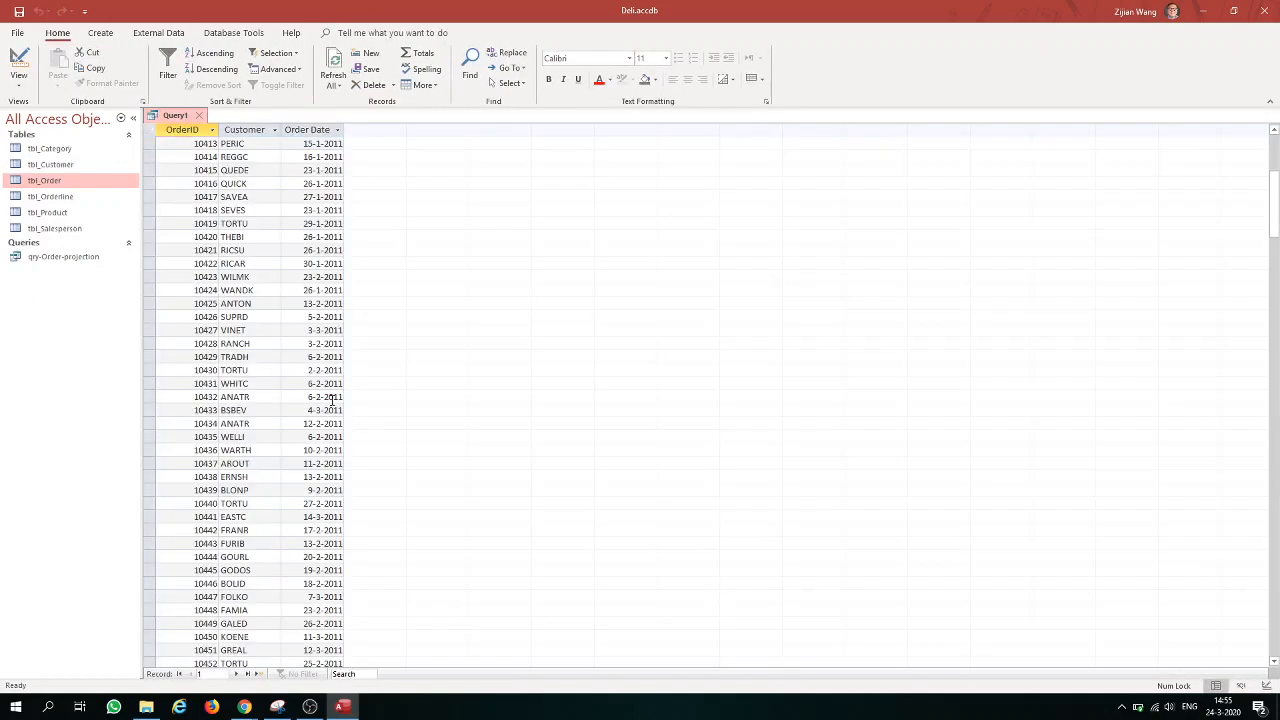
pyautogui.scroll(-15, 333, 400)
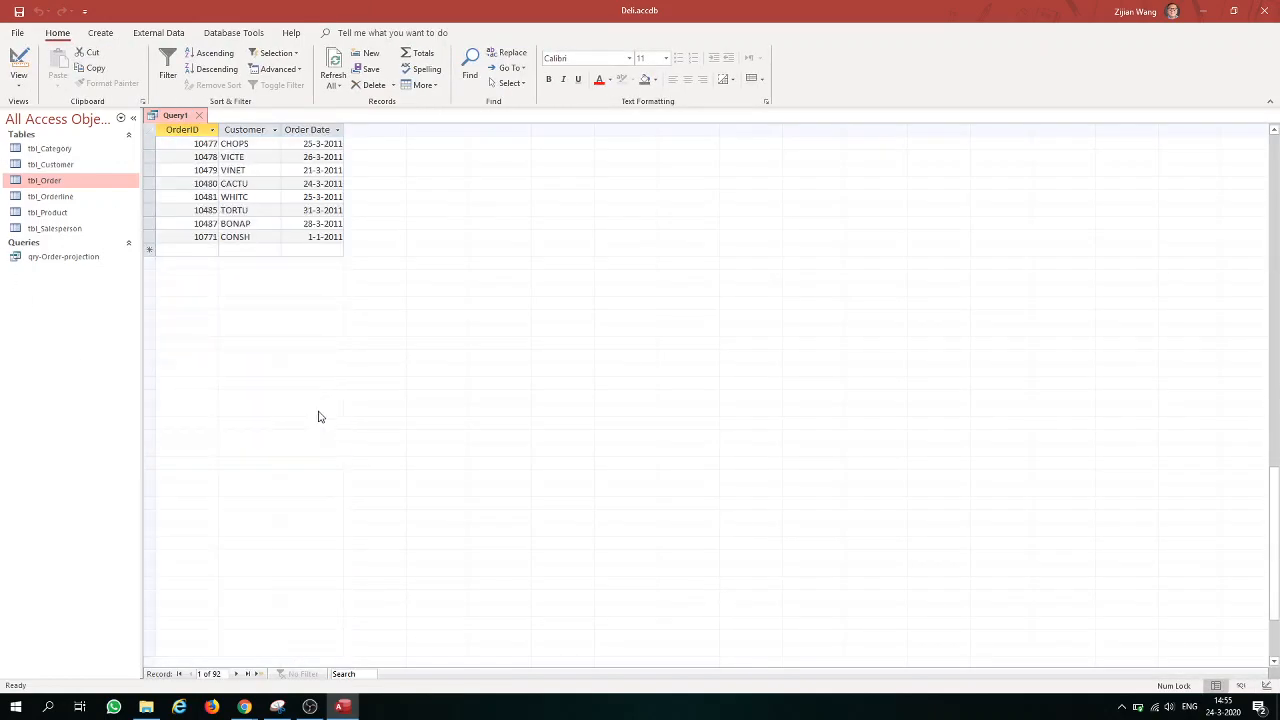
pyautogui.scroll(18, 320, 416)
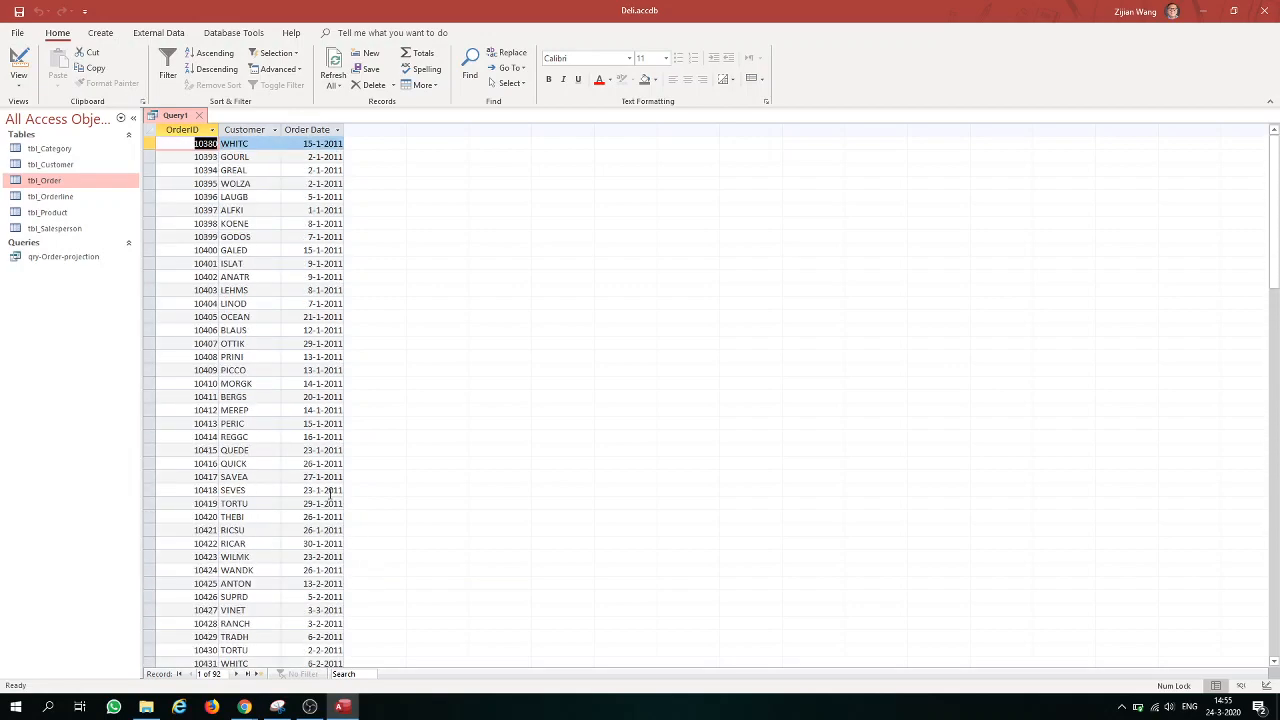
# Step: Return the query to design view and highlight the >= operator in the Order Date criterion
pyautogui.click(18, 60)
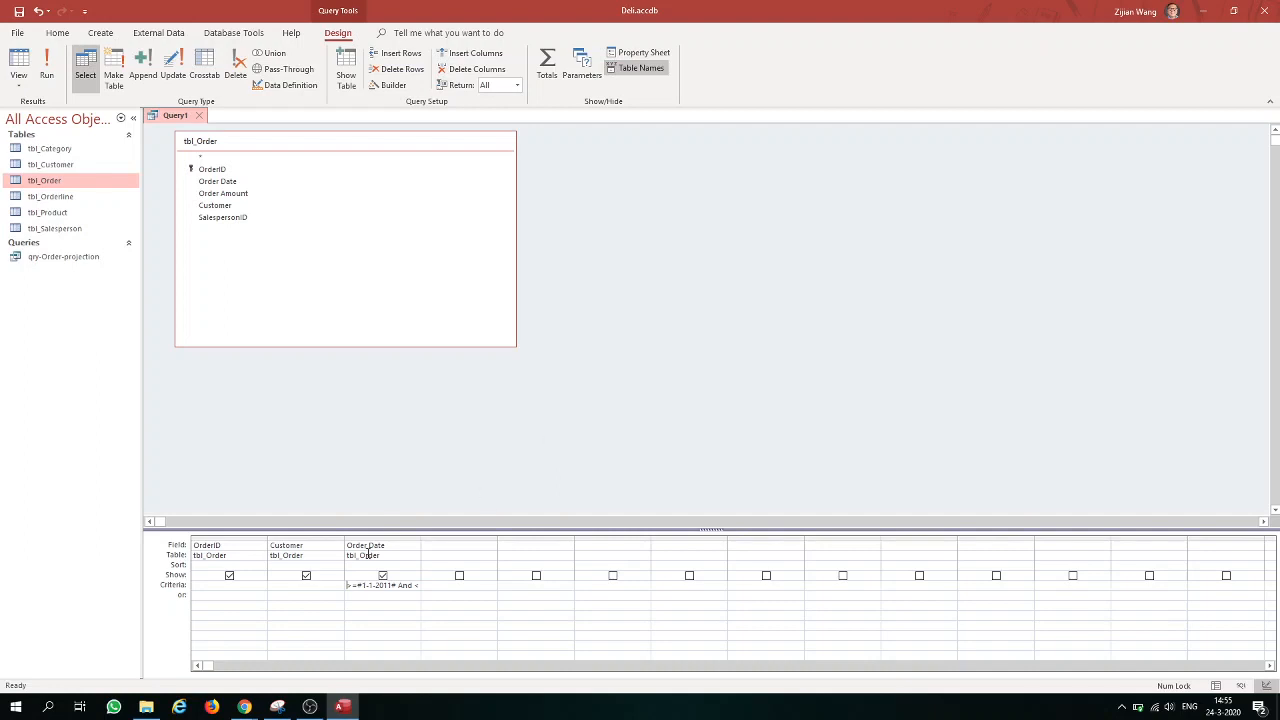
pyautogui.moveTo(357, 585); pyautogui.dragTo(347, 585)
pyautogui.click(996, 357)
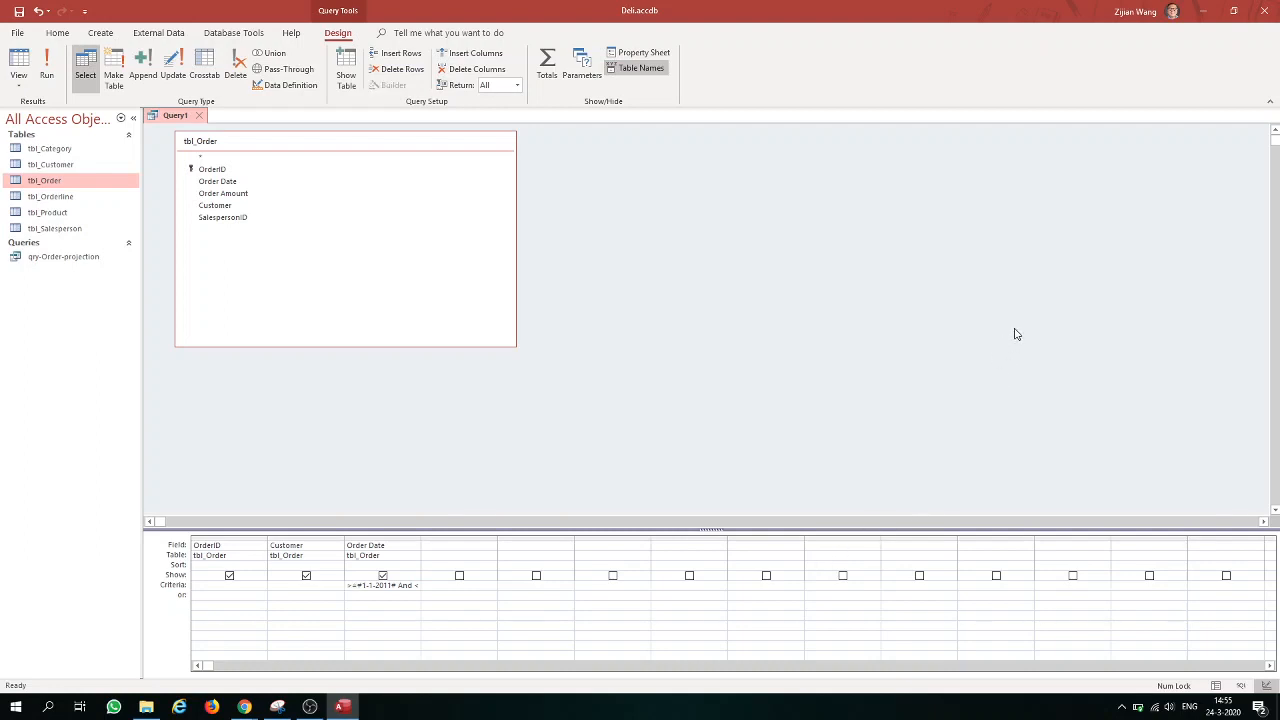